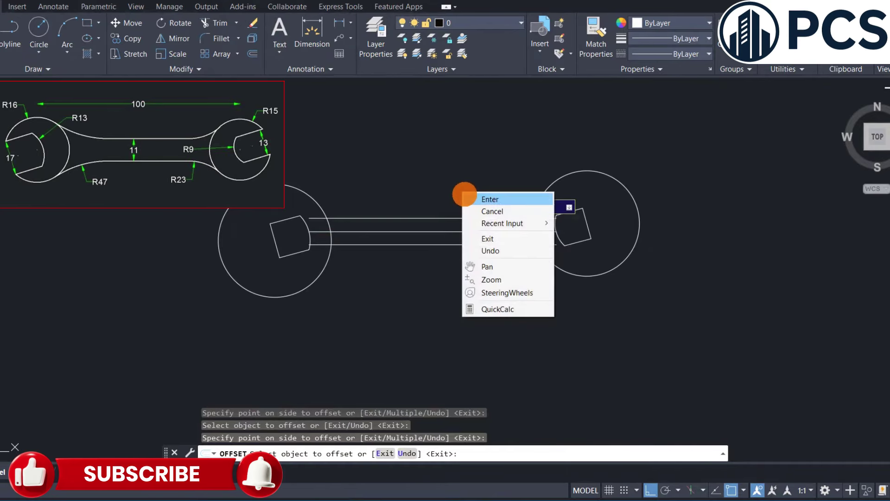
- Finish the offset and delete the original centre line between the two handle lines
{"action": "left_click", "coordinate": [465, 196]}
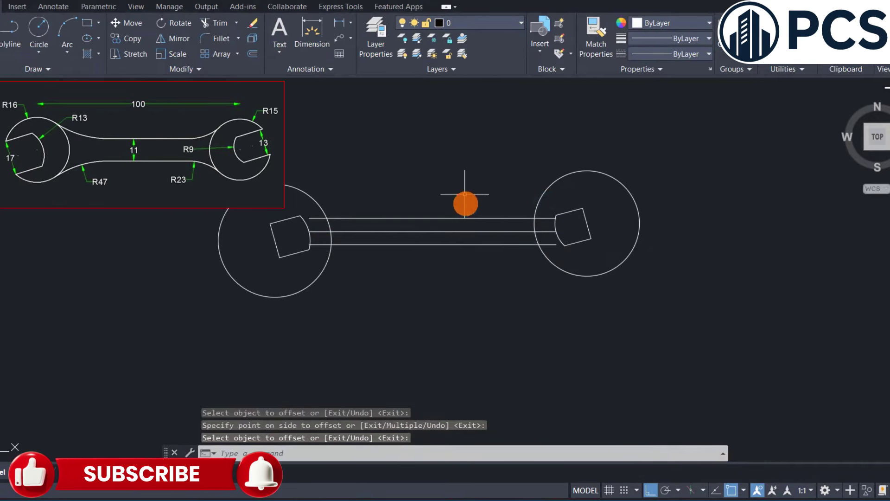
{"action": "left_click", "coordinate": [463, 231]}
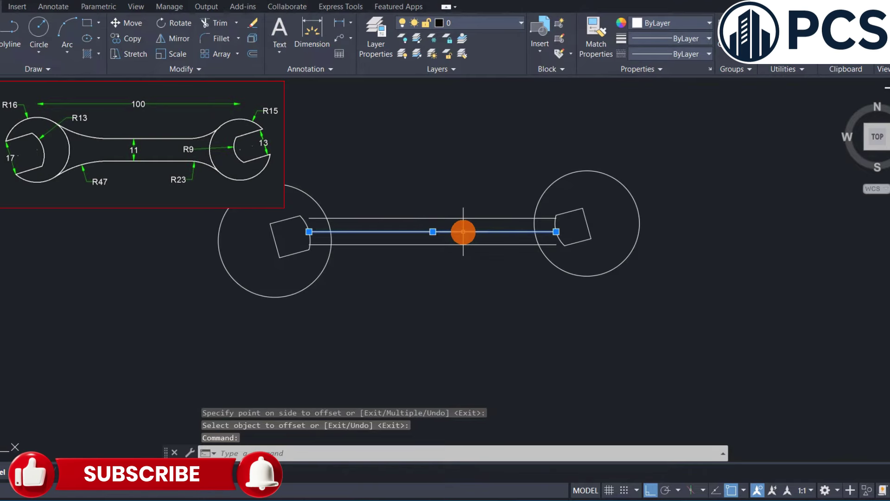
{"action": "key", "text": "Delete"}
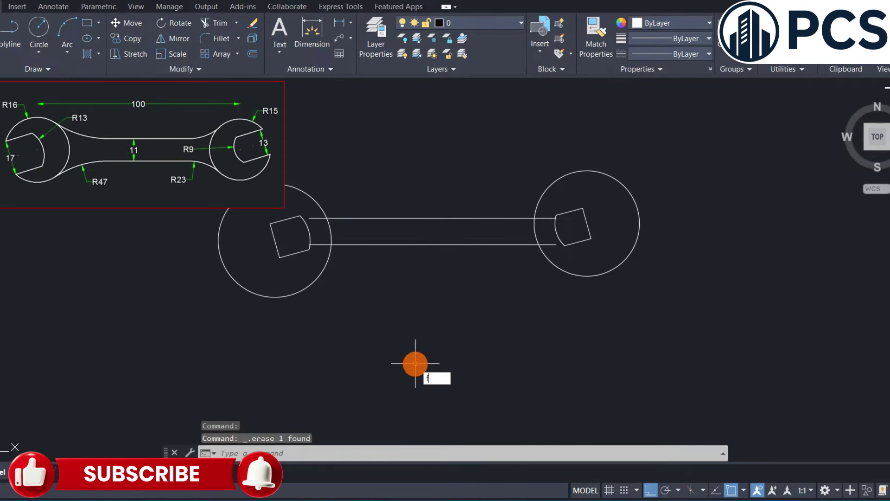
- Fillet the left outer circle and the lower handle line with a radius of 20
{"action": "key", "text": "Return"}
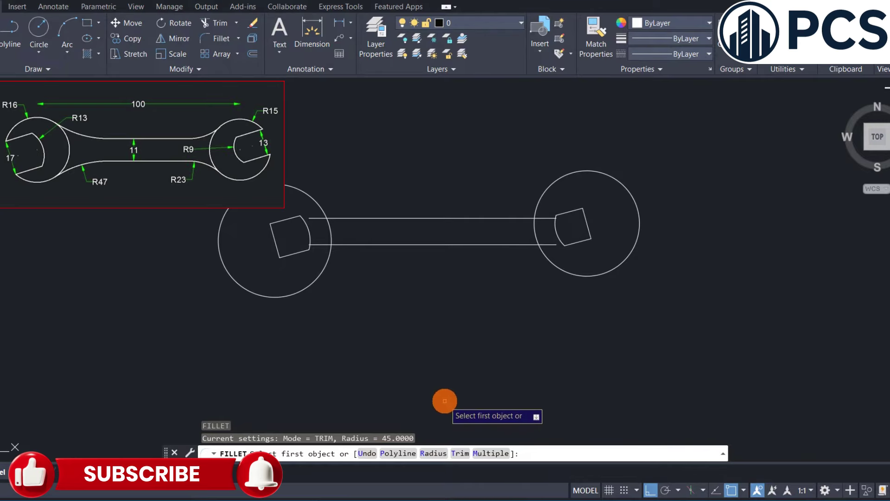
{"action": "type", "text": "r"}
{"action": "key", "text": "Return"}
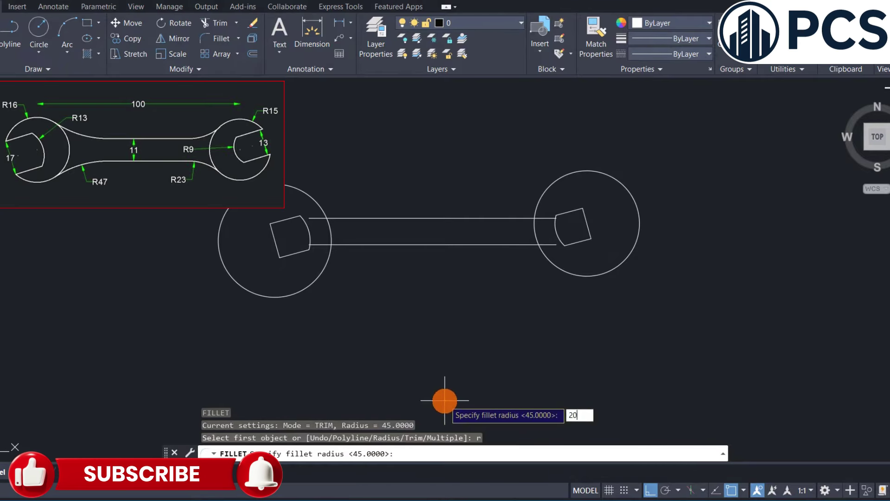
{"action": "type", "text": "20"}
{"action": "key", "text": "Return"}
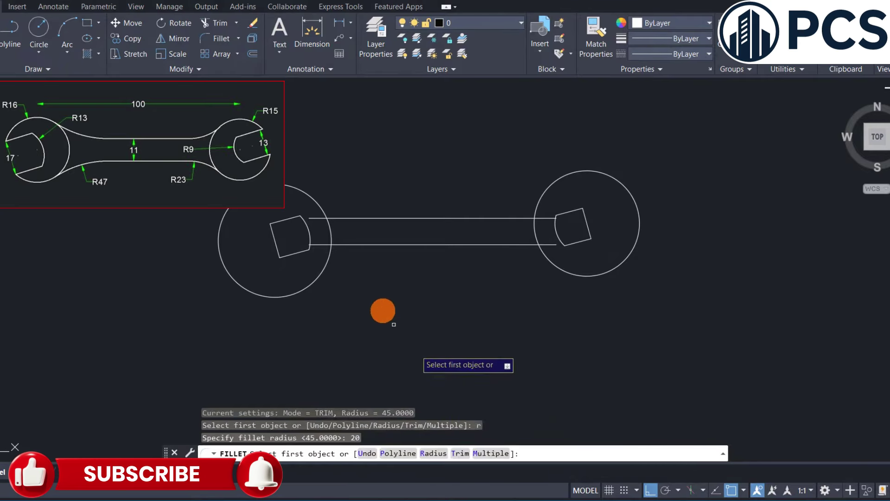
{"action": "left_click", "coordinate": [327, 262]}
{"action": "left_click", "coordinate": [347, 245]}
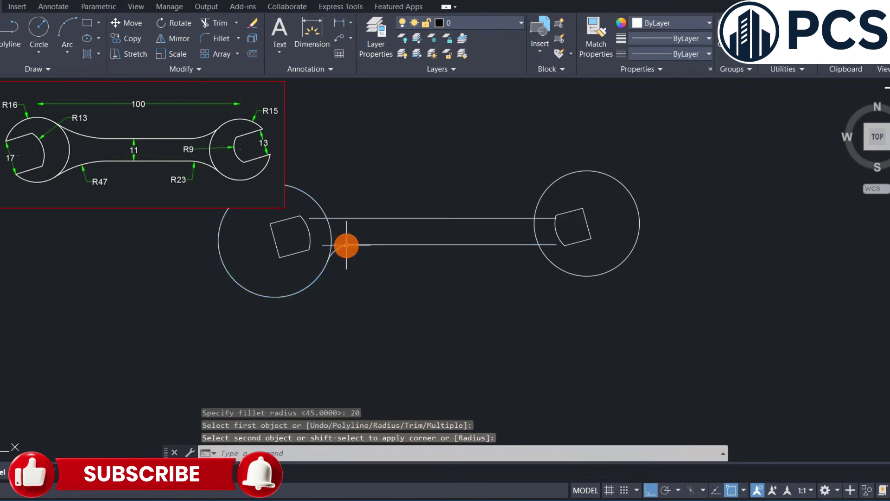
- Fillet the upper handle line into the right outer circle with the same radius of 20
{"action": "key", "text": "Return"}
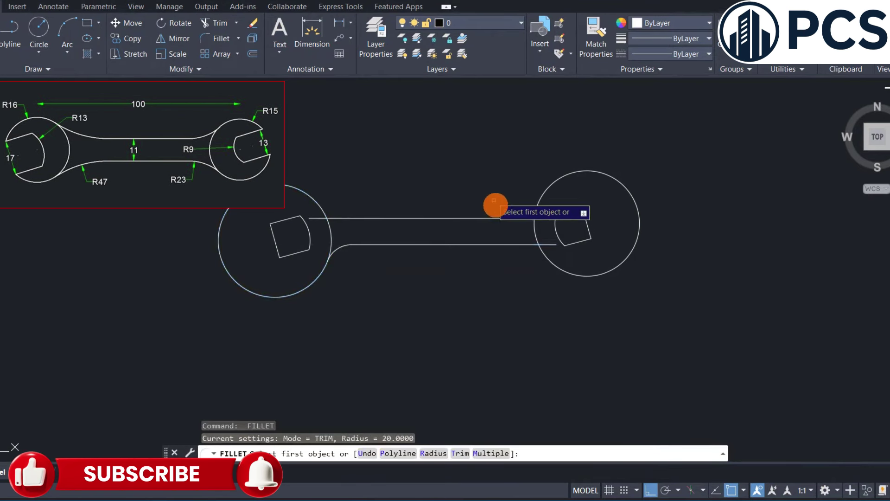
{"action": "left_click", "coordinate": [506, 218]}
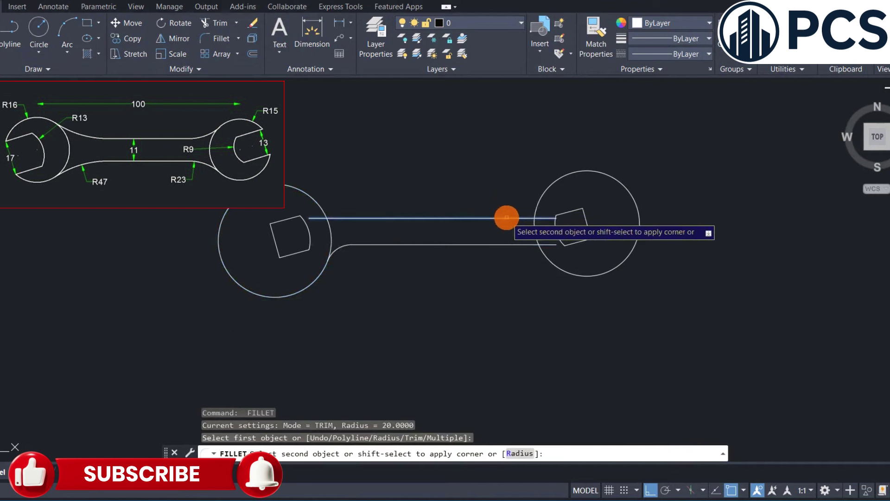
{"action": "left_click", "coordinate": [541, 196]}
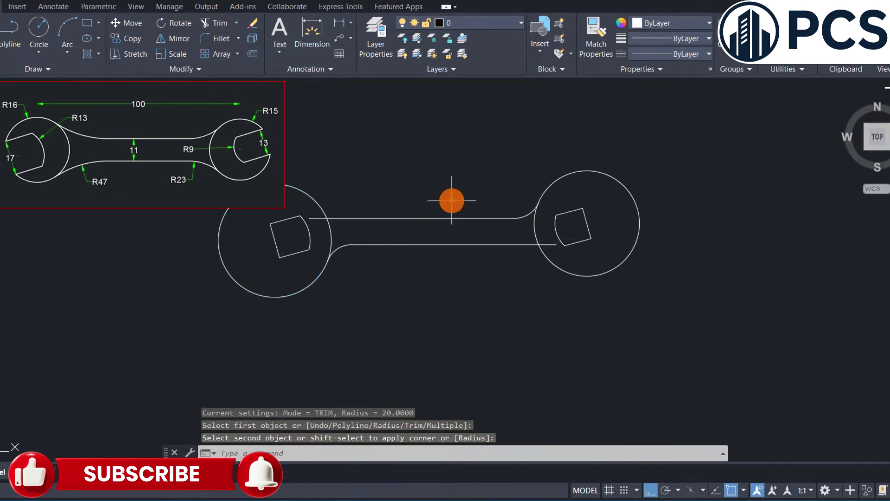
- Set the fillet radius to 45 with the Multiple option and fillet the left outer circle into the upper handle line
{"action": "key", "text": "Return"}
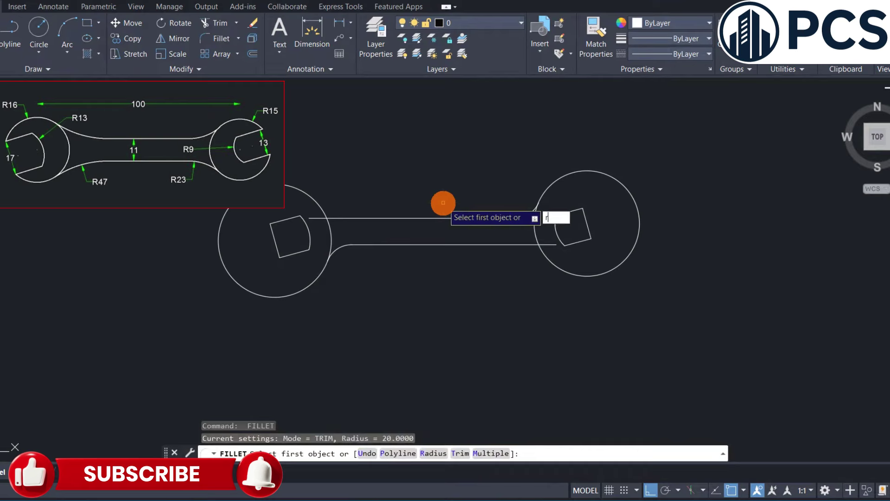
{"action": "type", "text": "r"}
{"action": "key", "text": "Return"}
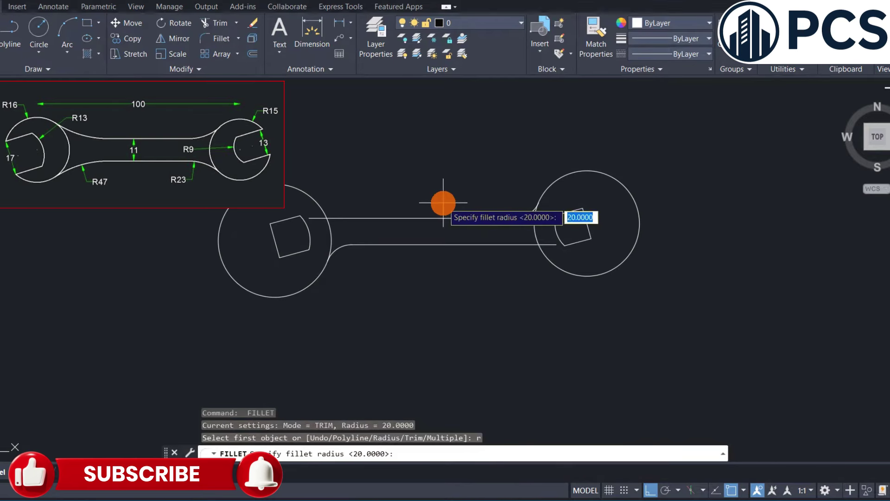
{"action": "type", "text": "45"}
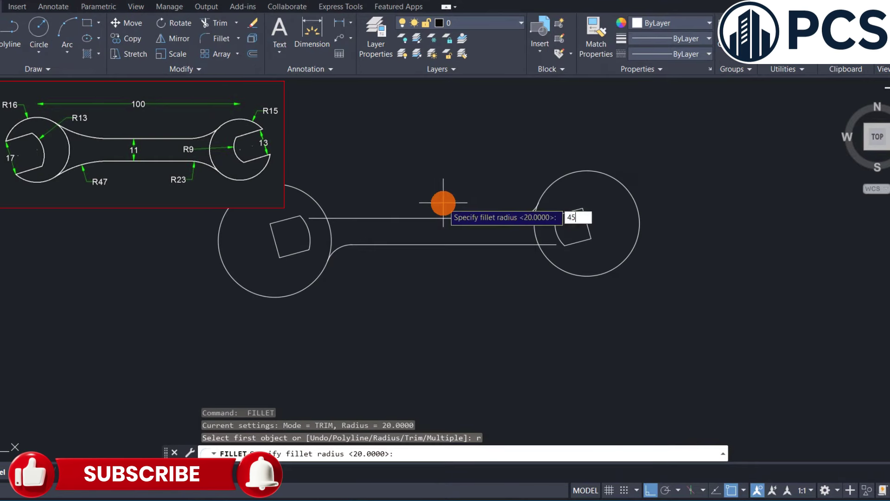
{"action": "key", "text": "Return"}
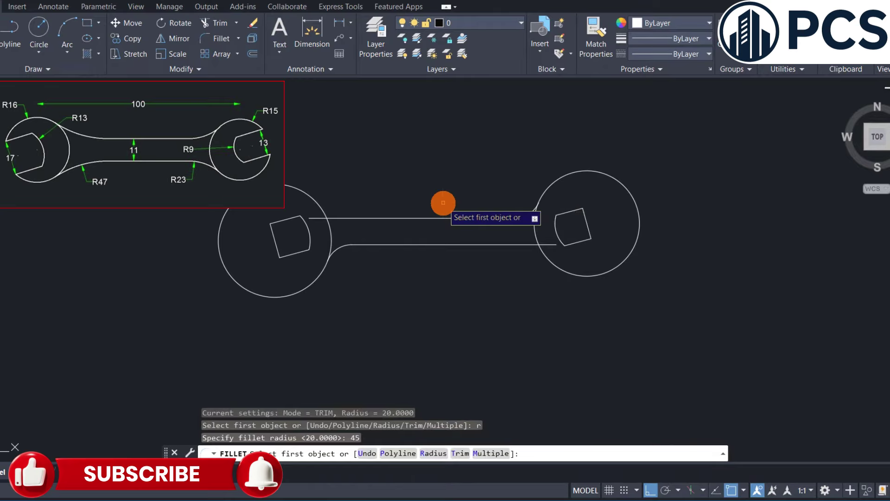
{"action": "key", "text": "Return"}
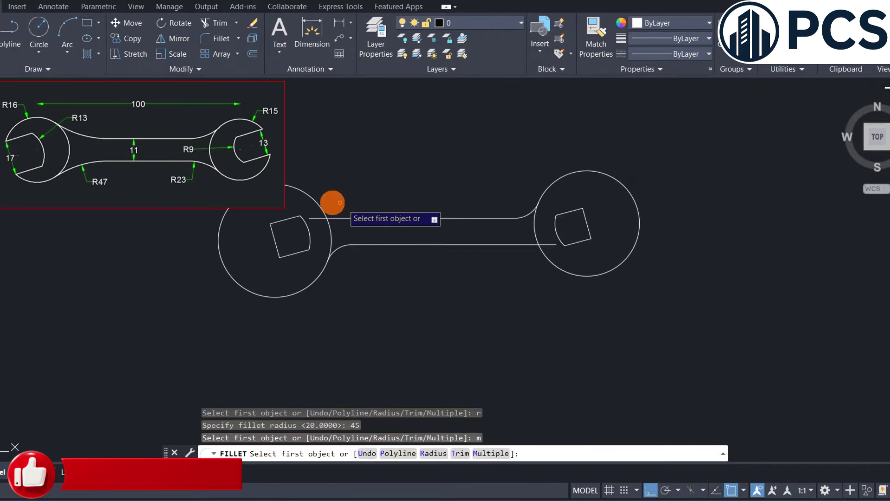
{"action": "left_click", "coordinate": [315, 201]}
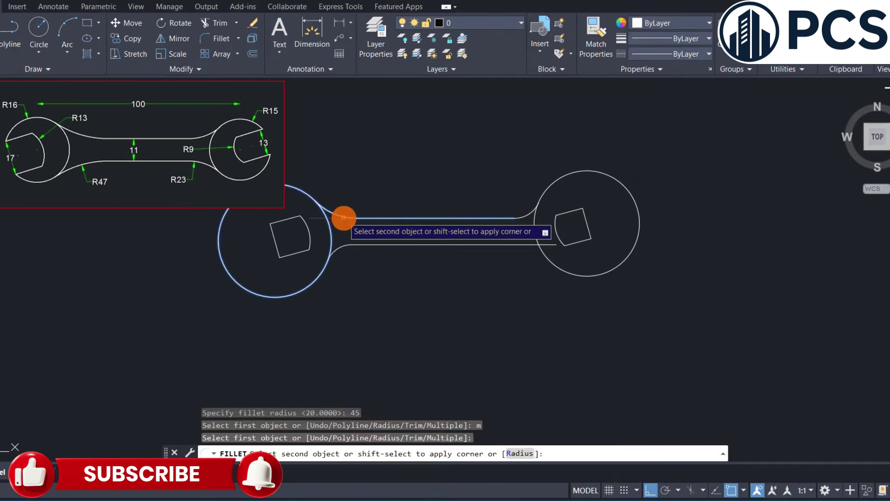
{"action": "left_click", "coordinate": [344, 217]}
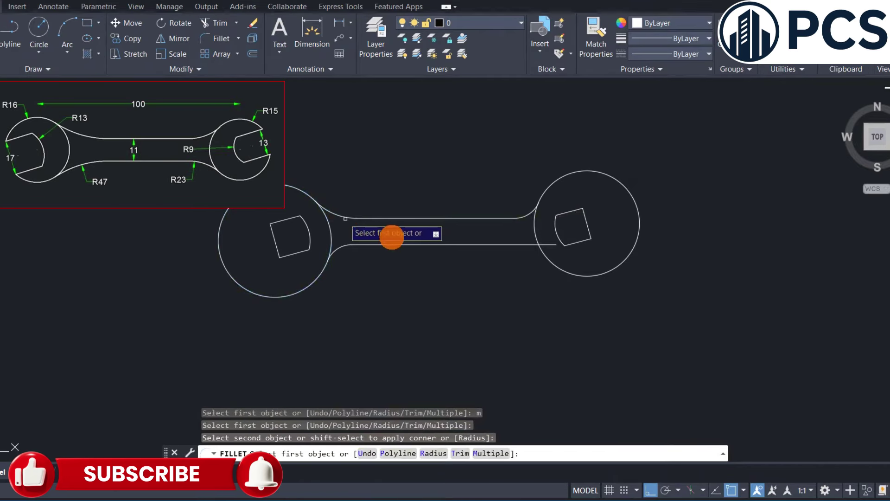
- Fillet the lower handle line into the right outer circle at radius 45 and end the Fillet command
{"action": "left_click", "coordinate": [517, 246]}
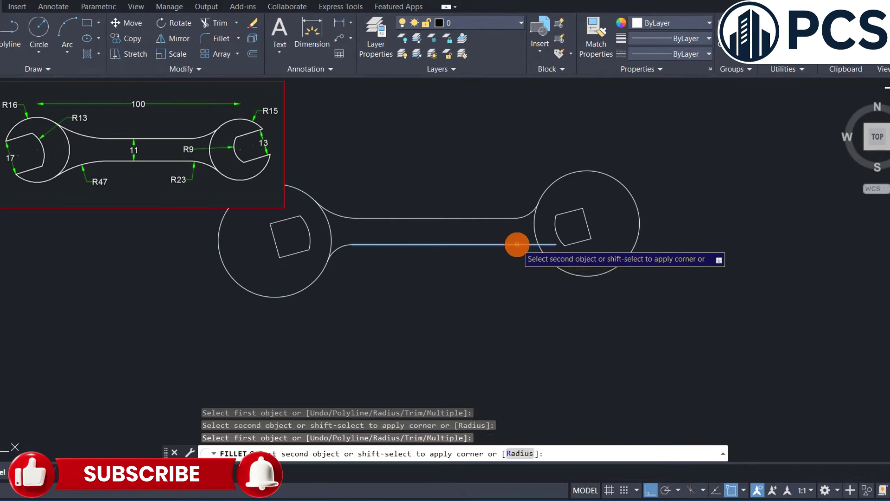
{"action": "left_click", "coordinate": [546, 258]}
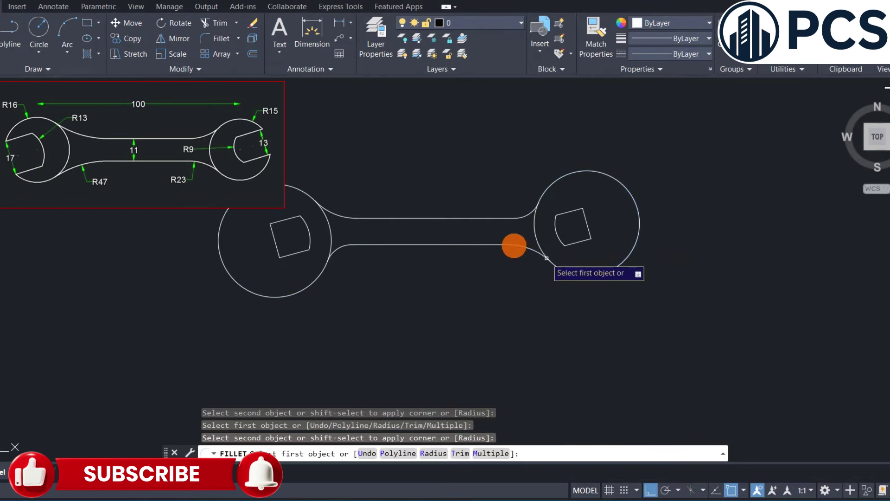
{"action": "right_click", "coordinate": [428, 143]}
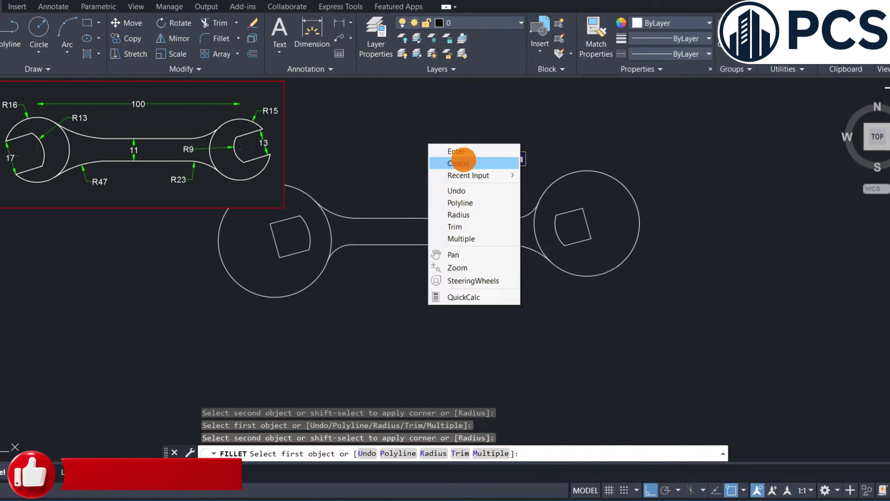
{"action": "left_click", "coordinate": [458, 150]}
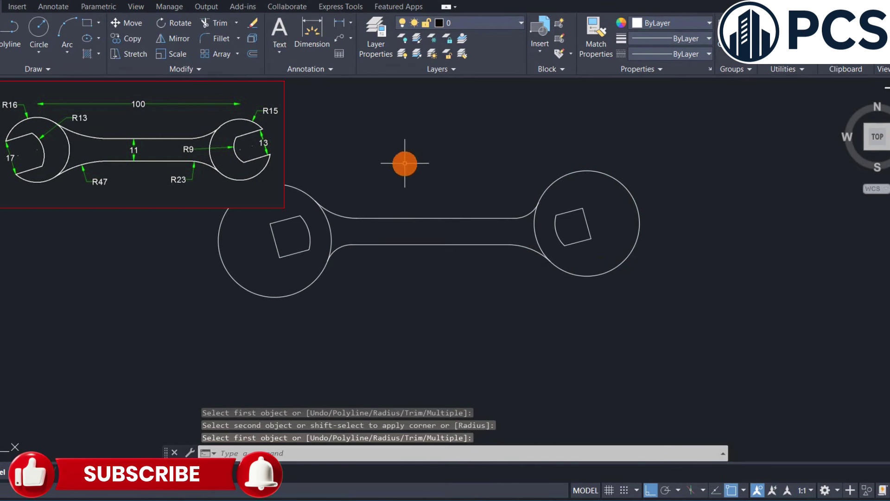
- Draw a circle of radius 34 centred on the middle of the left jaw's curved edge
{"action": "type", "text": "C"}
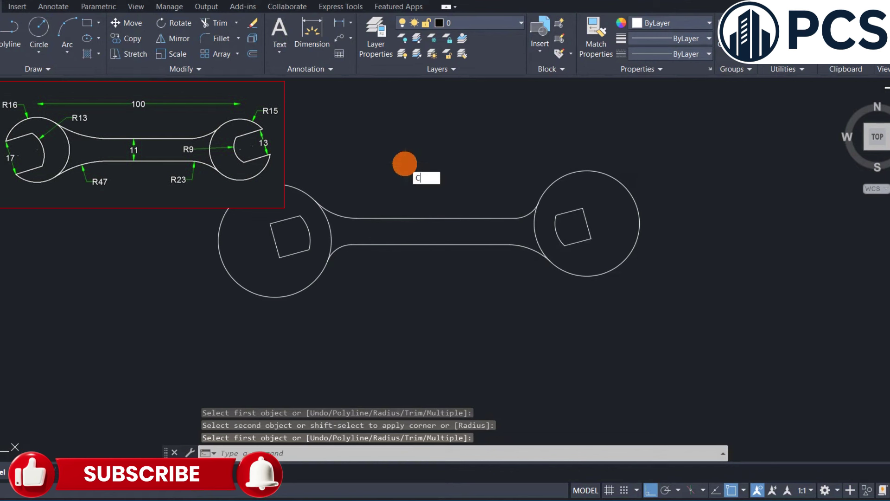
{"action": "key", "text": "Return"}
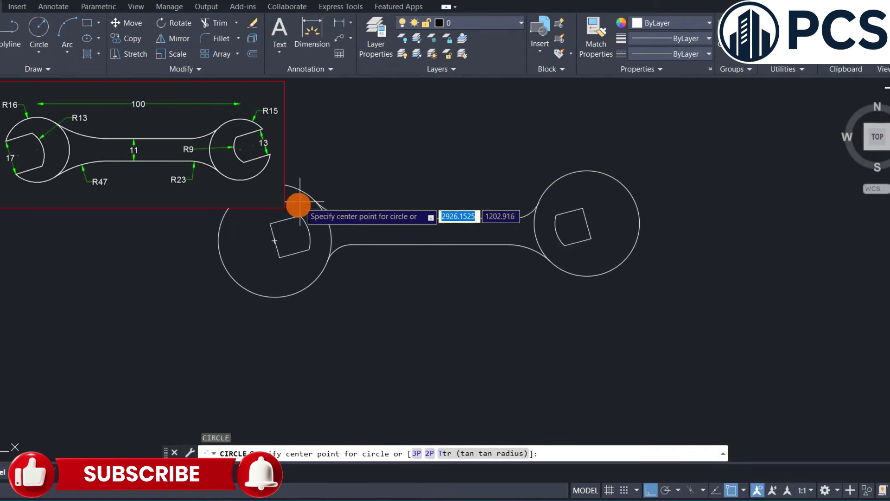
{"action": "left_click", "coordinate": [308, 231]}
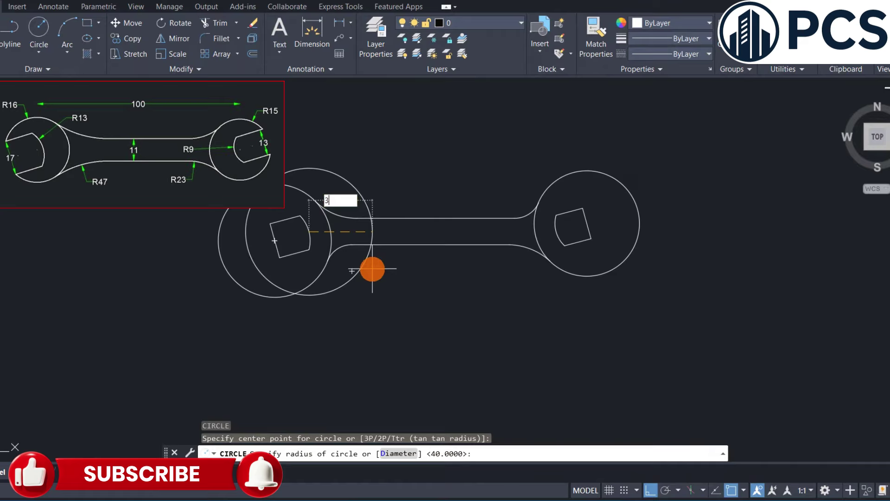
{"action": "type", "text": "34"}
{"action": "key", "text": "Return"}
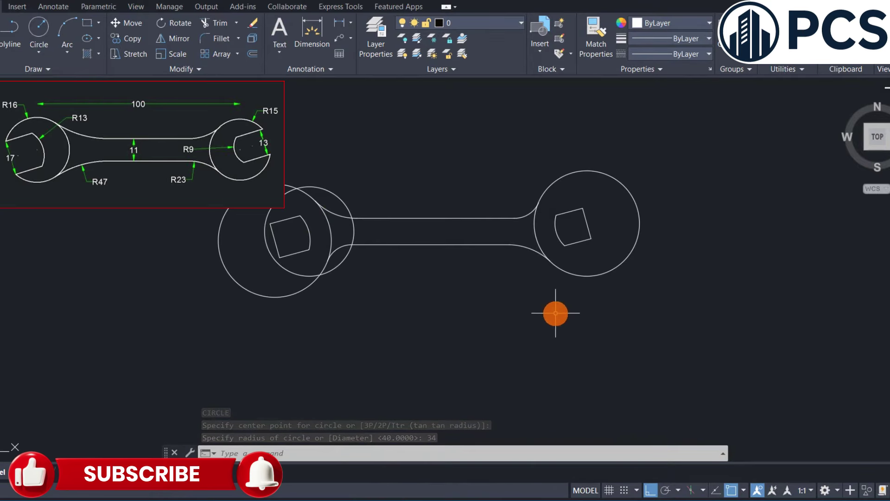
- Draw a circle of radius 30 centred on the middle of the right jaw's curved edge
{"action": "key", "text": "Return"}
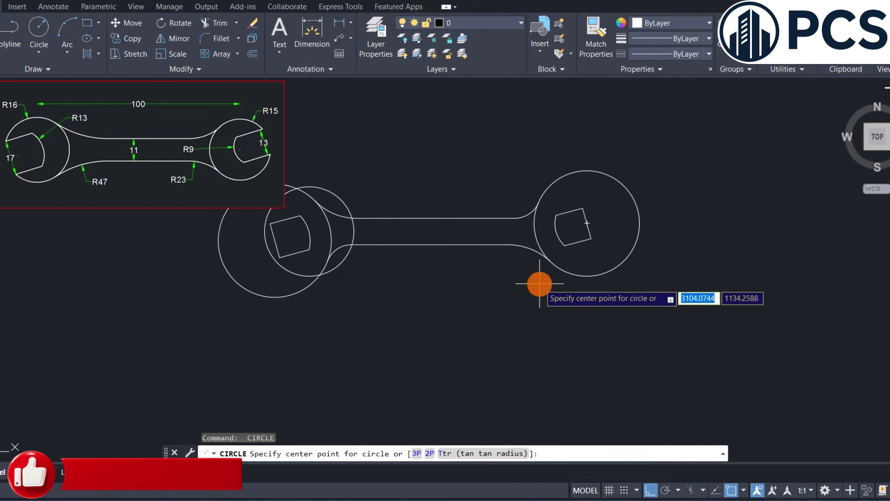
{"action": "left_click", "coordinate": [555, 232]}
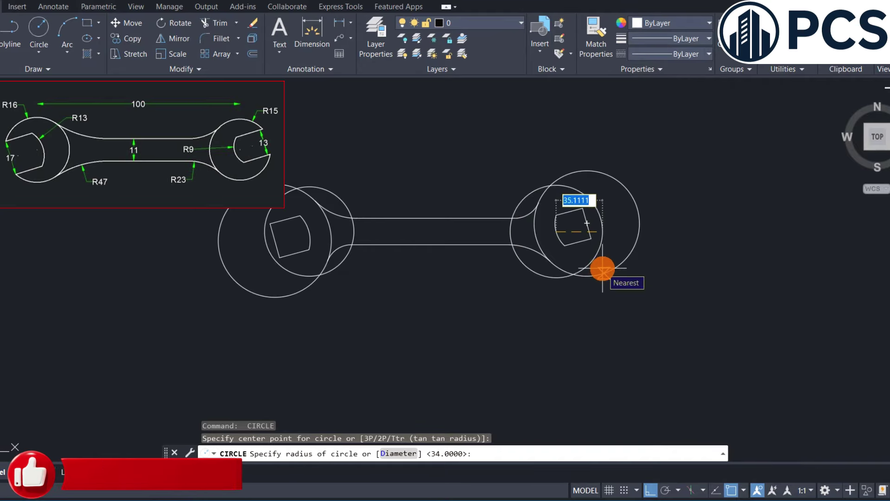
{"action": "type", "text": "30"}
{"action": "key", "text": "Return"}
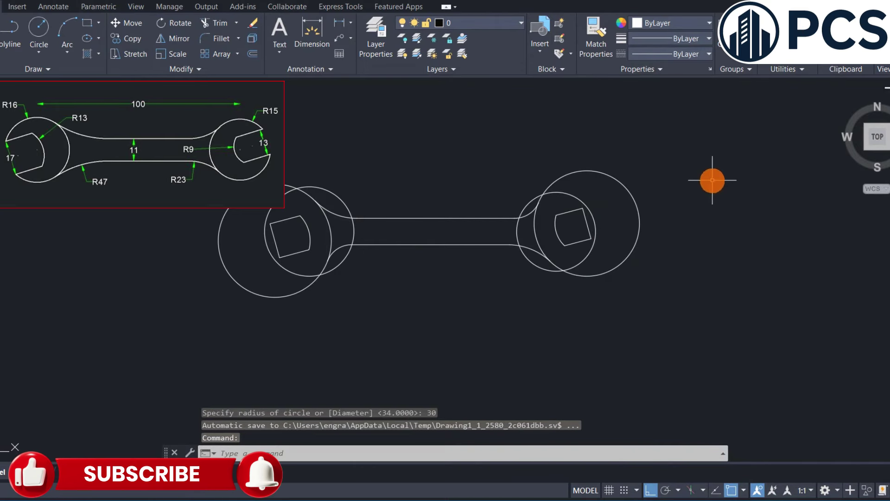
{"action": "type", "text": "t4"}
{"action": "key", "text": "Return"}
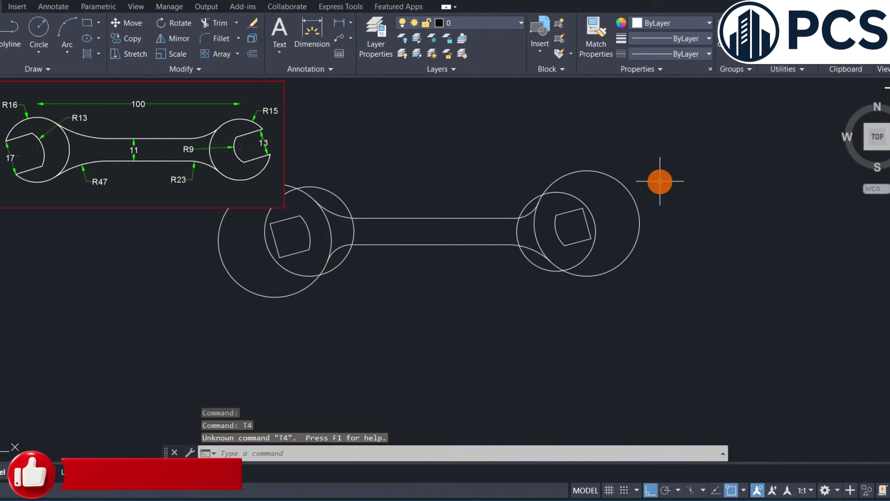
{"action": "key", "text": "Escape"}
{"action": "key", "text": "Escape"}
{"action": "key", "text": "Escape"}
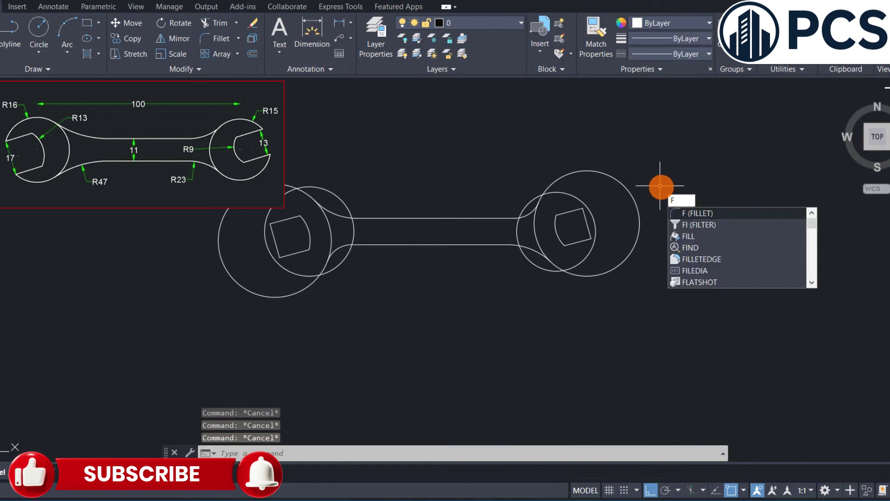
{"action": "key", "text": "BackSpace"}
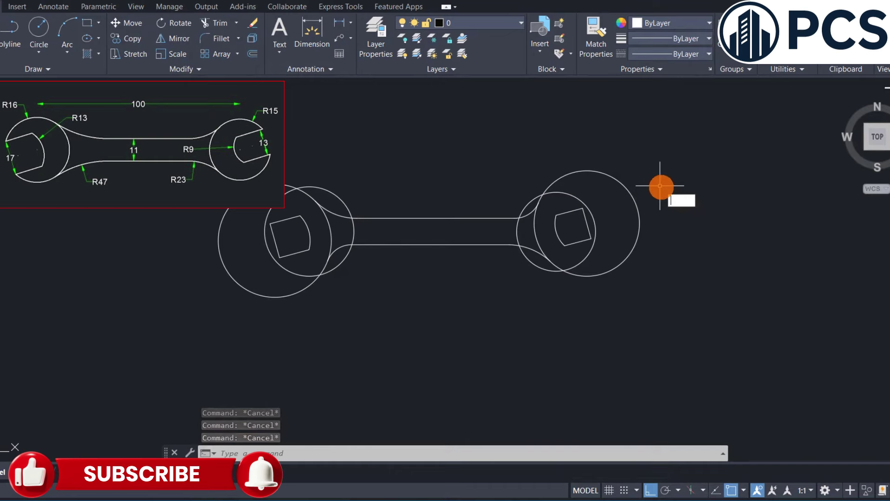
{"action": "type", "text": "ex"}
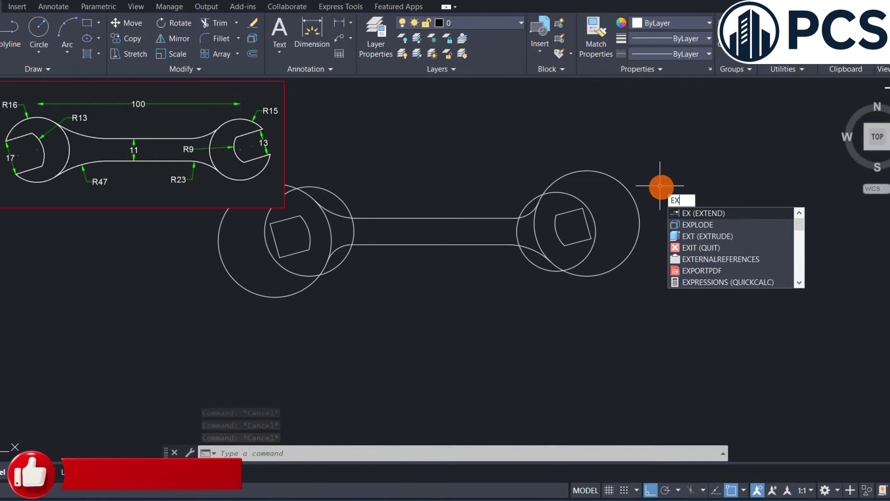
{"action": "key", "text": "Return"}
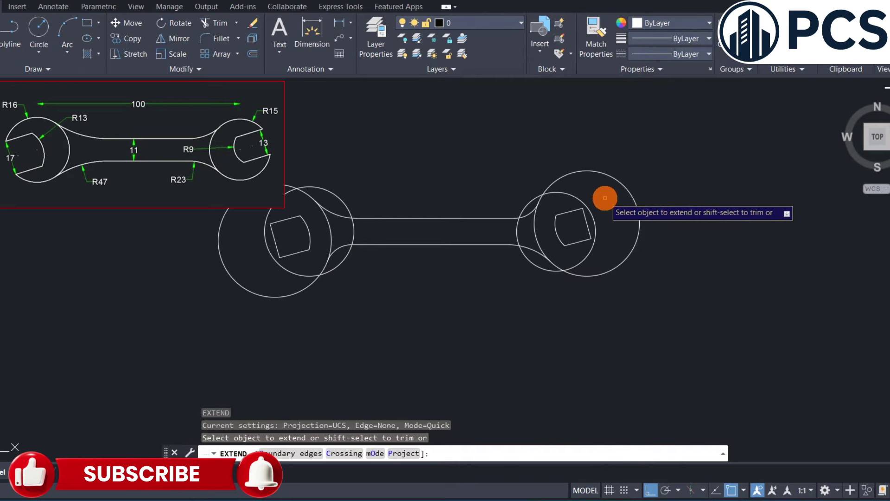
{"action": "key", "text": "Escape"}
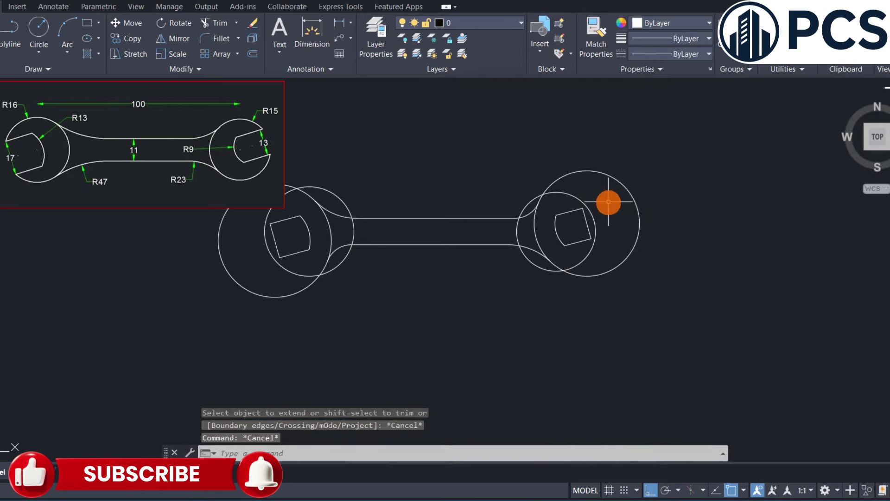
{"action": "left_click", "coordinate": [586, 221]}
{"action": "mouse_move", "coordinate": [587, 223]}
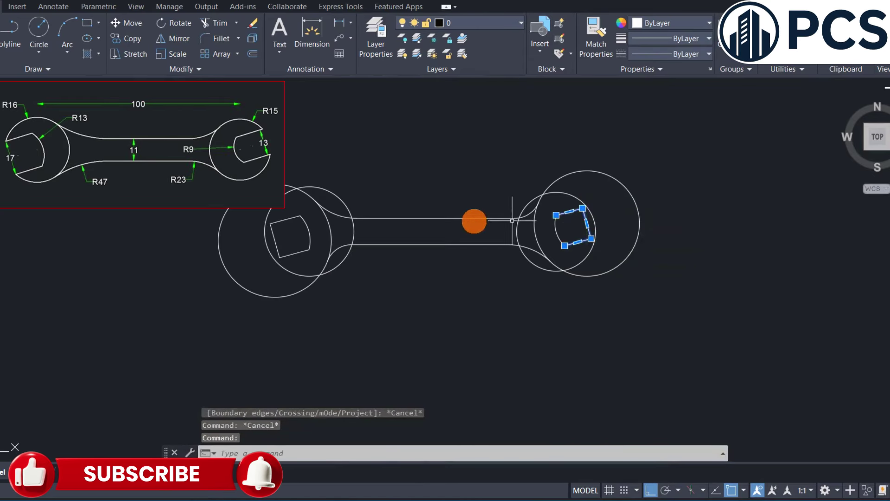
{"action": "left_click", "coordinate": [272, 238]}
{"action": "type", "text": "b"}
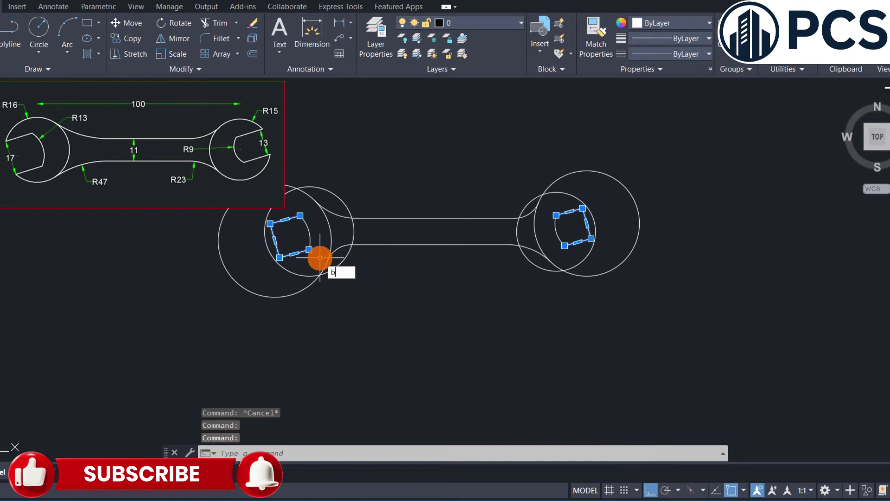
{"action": "type", "text": "r"}
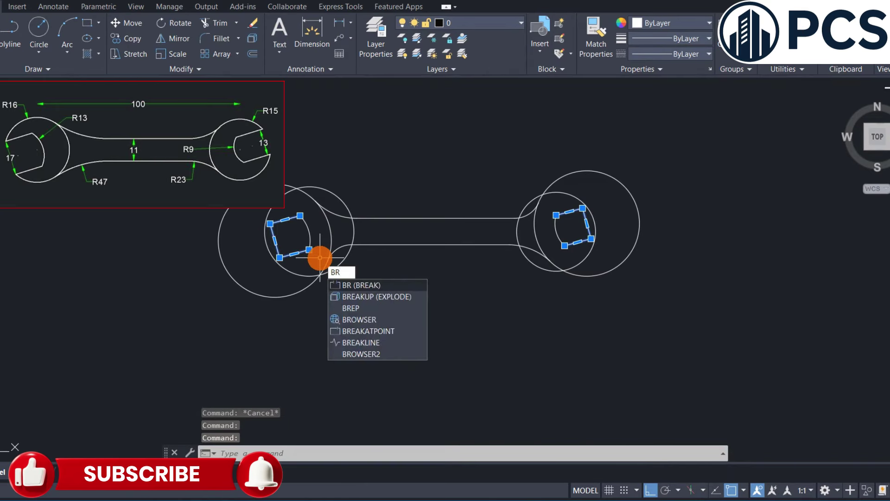
{"action": "key", "text": "Return"}
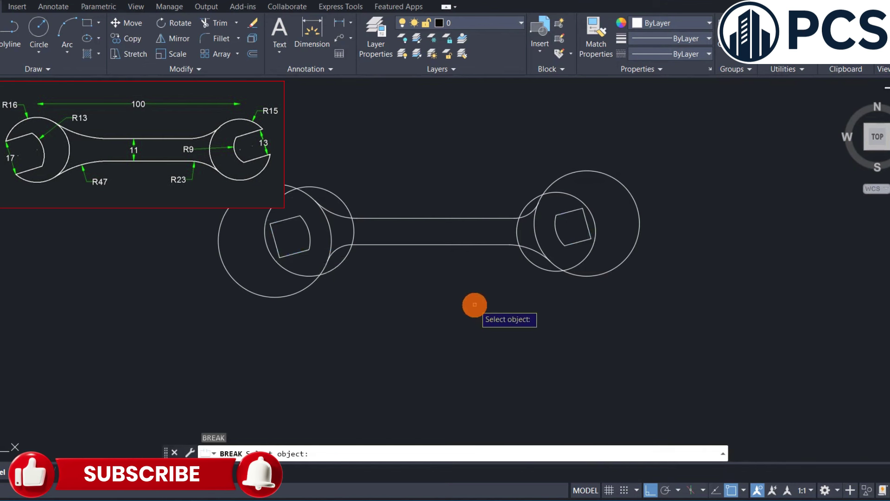
{"action": "key", "text": "Escape"}
{"action": "key", "text": "Escape"}
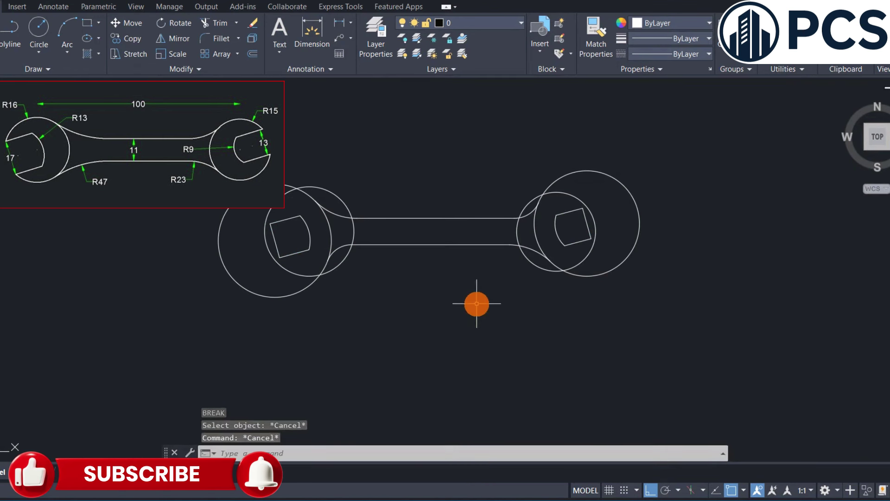
{"action": "type", "text": "e"}
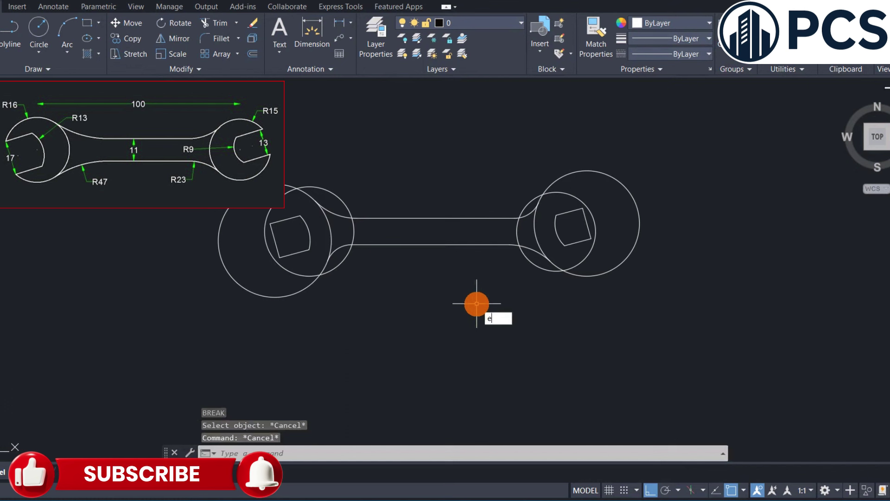
{"action": "type", "text": "x"}
{"action": "key", "text": "Return"}
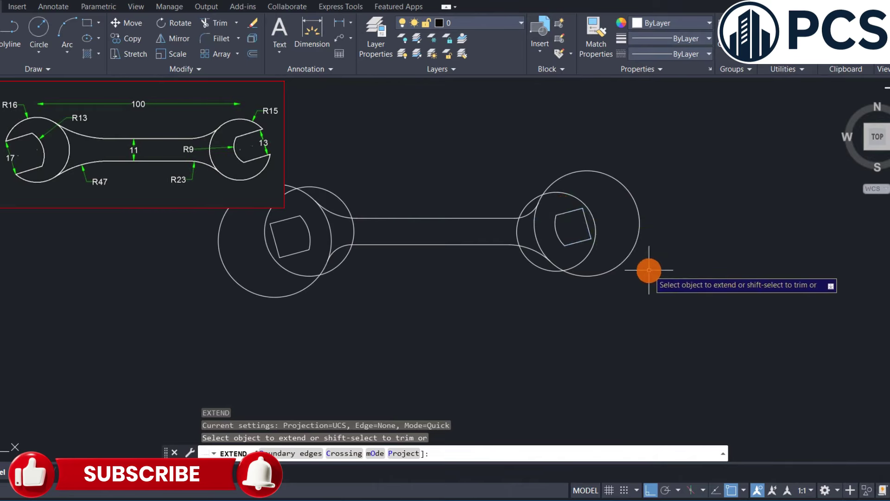
{"action": "key", "text": "Escape"}
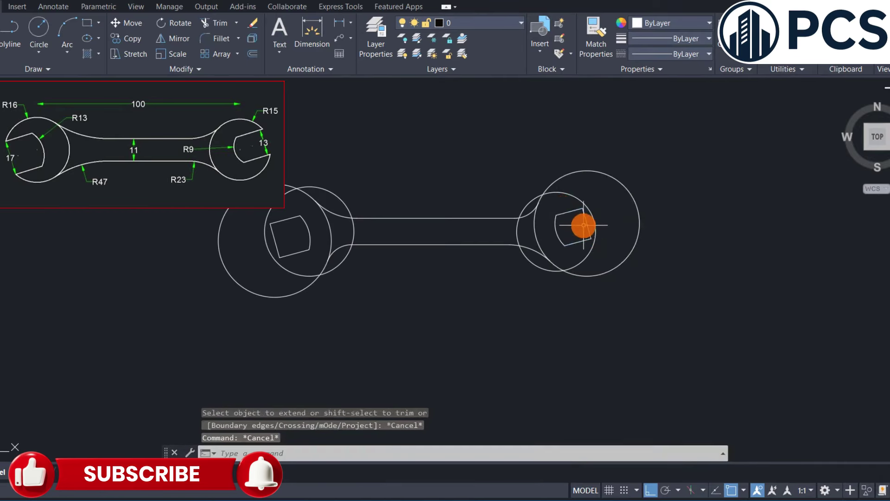
- Explode the left and right jaw-opening polylines into separate segments
{"action": "left_click", "coordinate": [585, 224]}
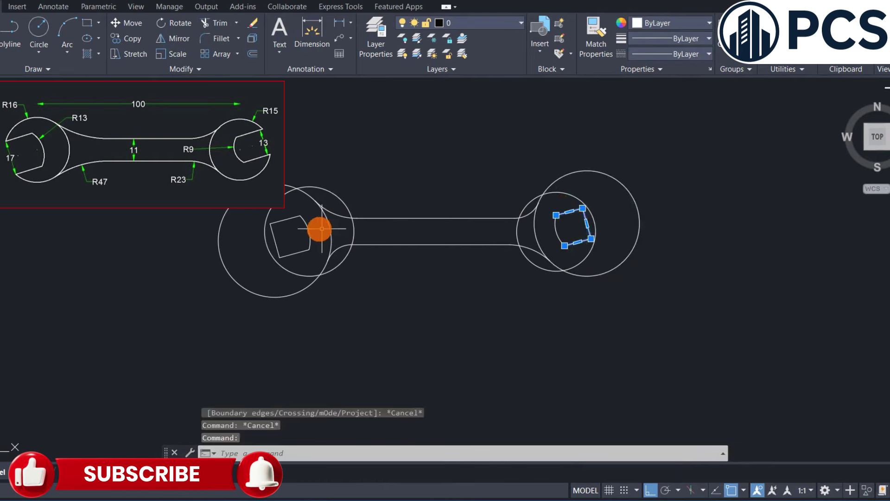
{"action": "left_click", "coordinate": [276, 242]}
{"action": "mouse_move", "coordinate": [275, 240]}
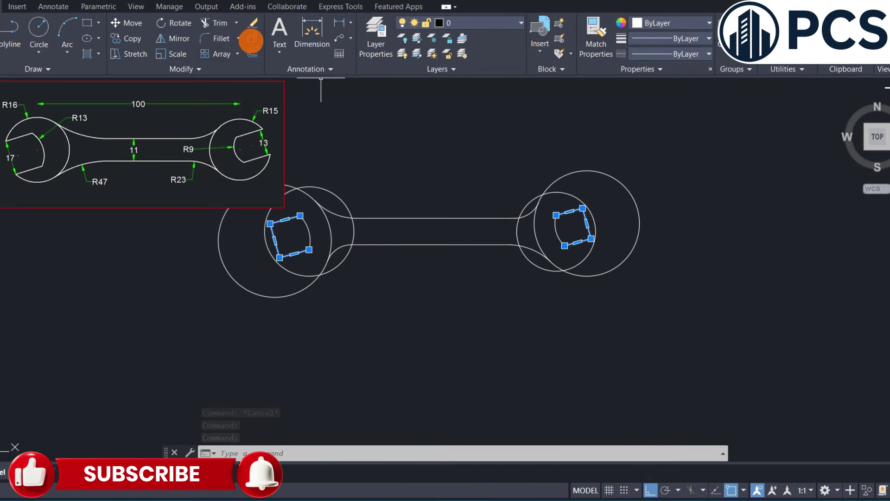
{"action": "left_click", "coordinate": [252, 39]}
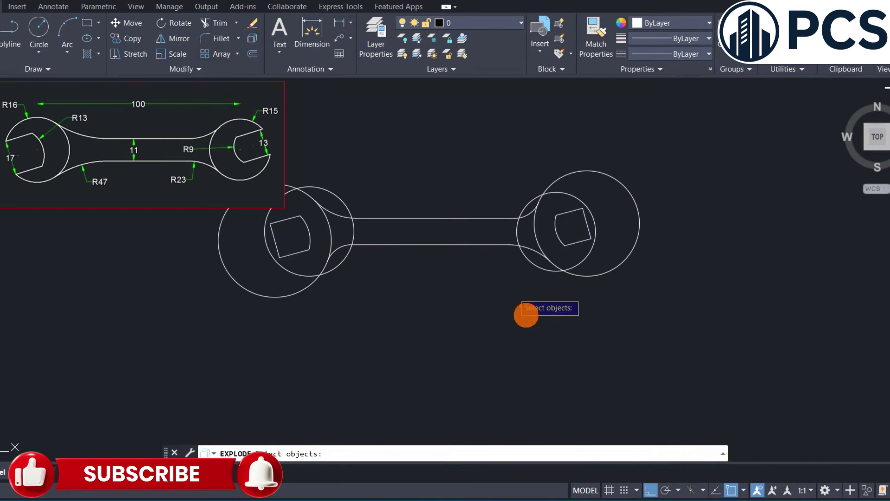
{"action": "key", "text": "Escape"}
{"action": "key", "text": "Escape"}
{"action": "key", "text": "Escape"}
{"action": "key", "text": "Escape"}
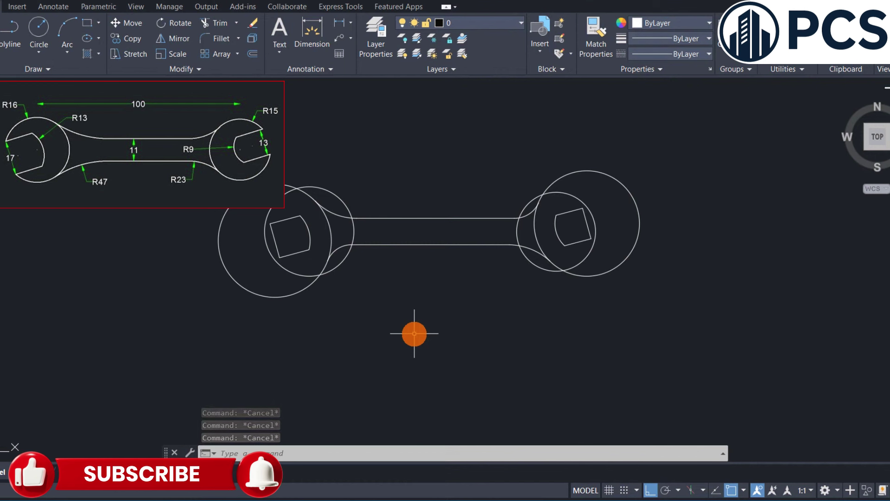
- Extend the slanted closing line of each jaw opening at both ends to its head's outer circle
{"action": "type", "text": "e"}
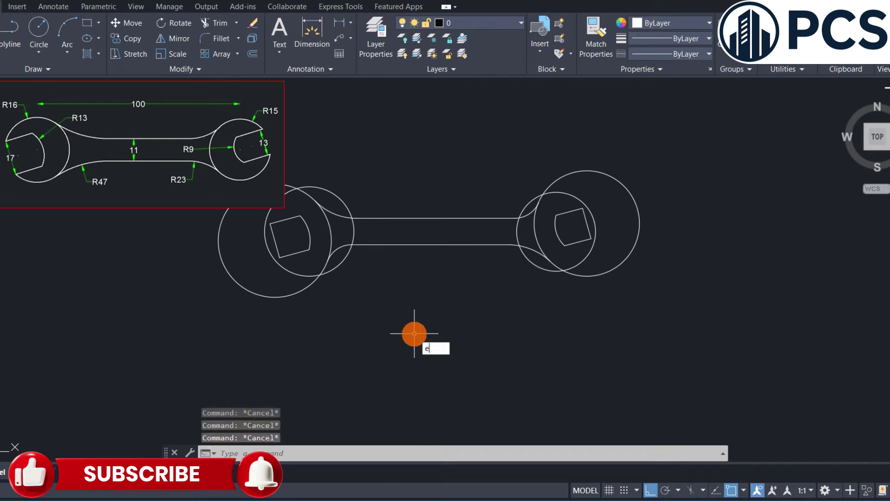
{"action": "type", "text": "x"}
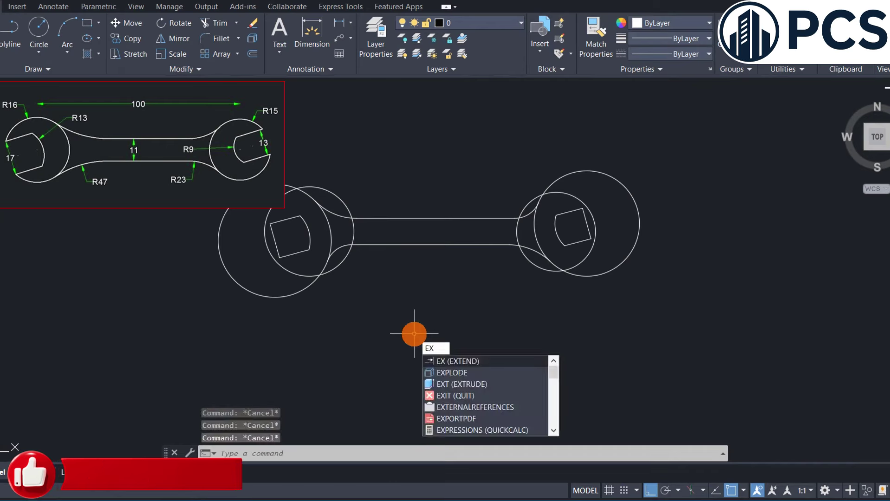
{"action": "key", "text": "Return"}
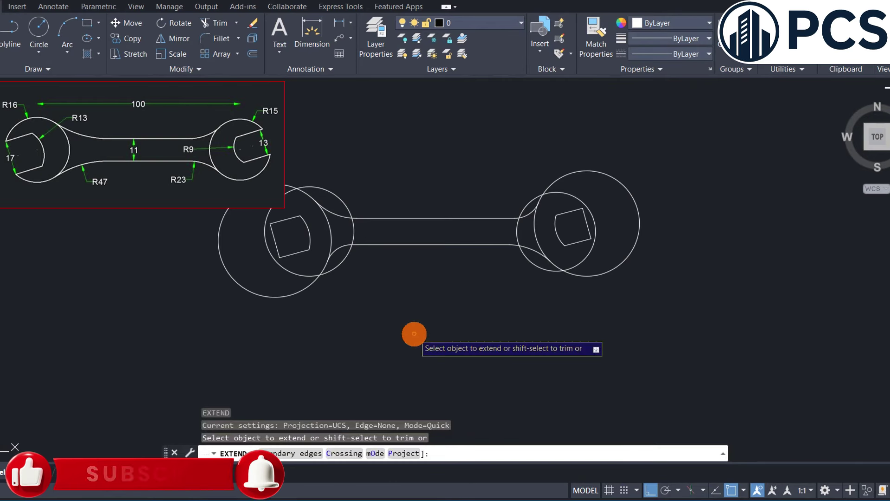
{"action": "left_click", "coordinate": [271, 236]}
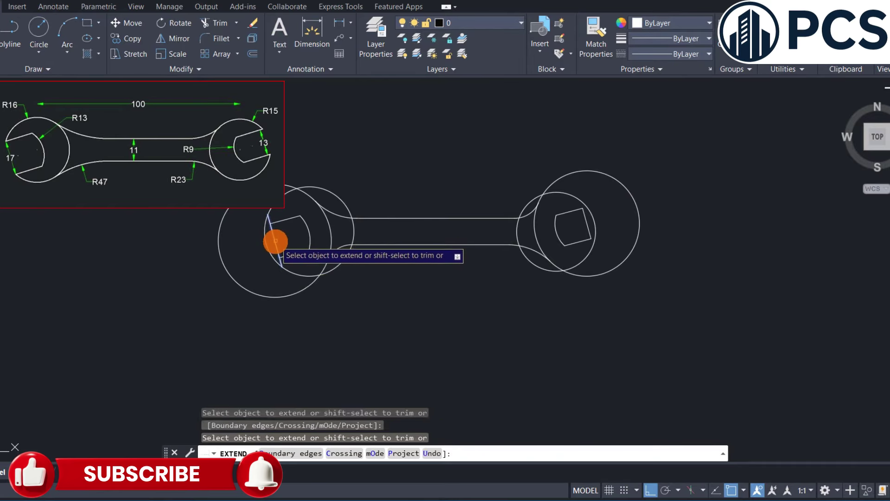
{"action": "left_click", "coordinate": [276, 242]}
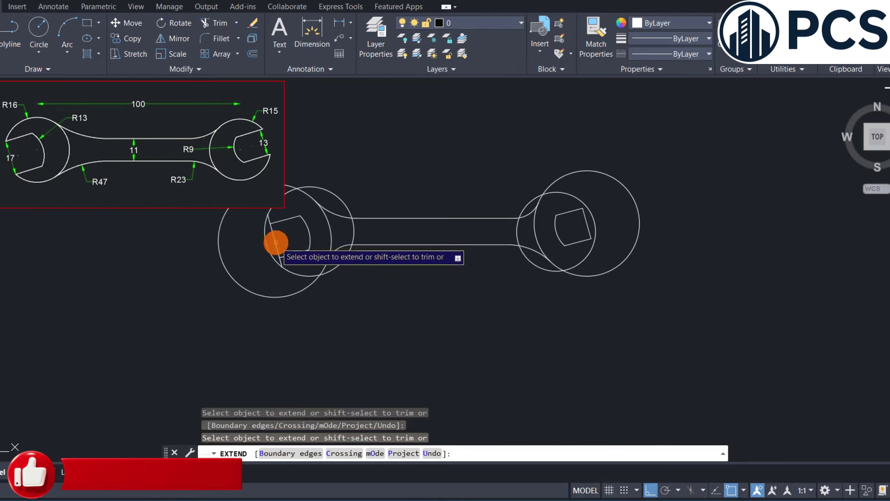
{"action": "left_click", "coordinate": [587, 219]}
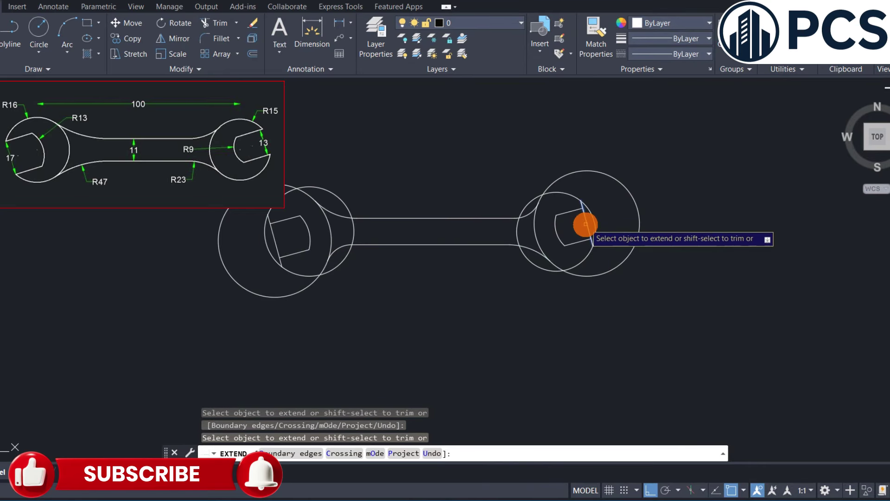
{"action": "right_click", "coordinate": [774, 225]}
{"action": "left_click", "coordinate": [798, 227]}
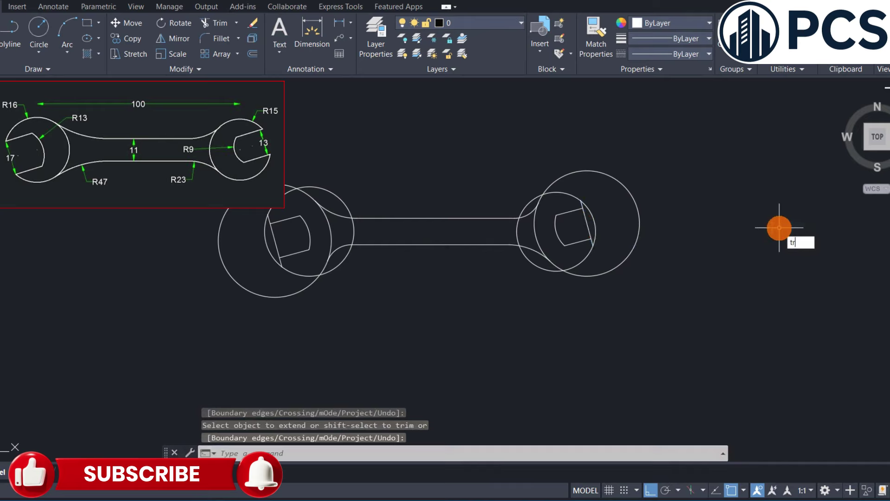
- Trim the surplus circle arcs off both wrench heads and clear the arc and closing line across the right jaw opening
{"action": "key", "text": "Return"}
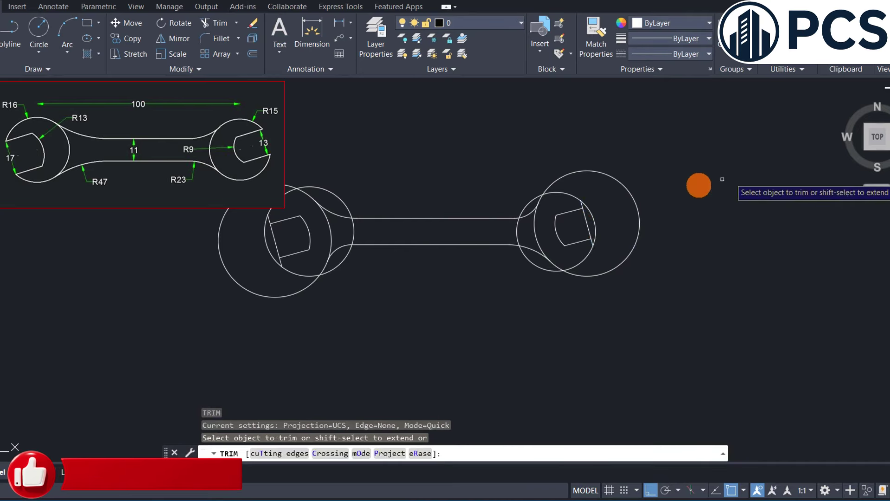
{"action": "left_click", "coordinate": [636, 212]}
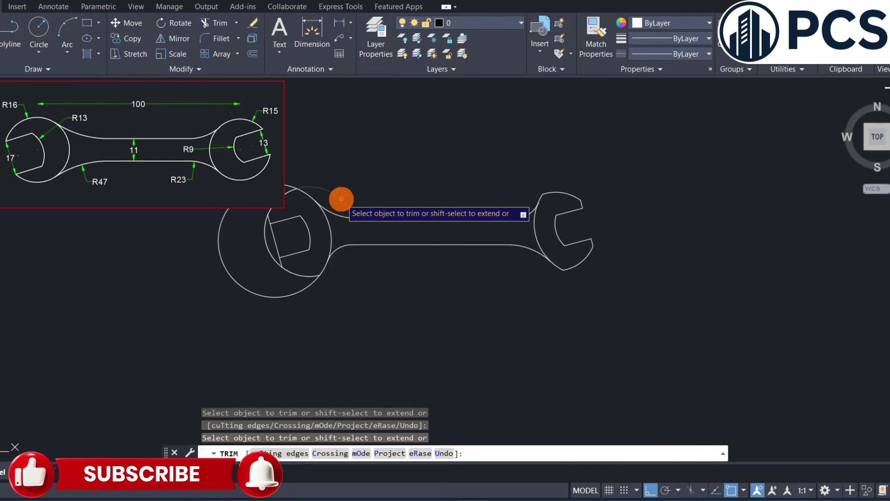
{"action": "left_click", "coordinate": [240, 208]}
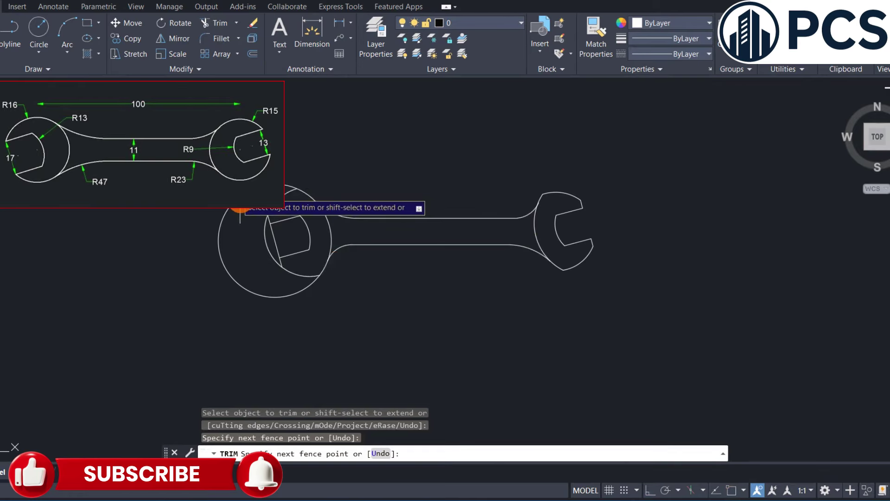
{"action": "left_click", "coordinate": [216, 240]}
{"action": "key", "text": "Return"}
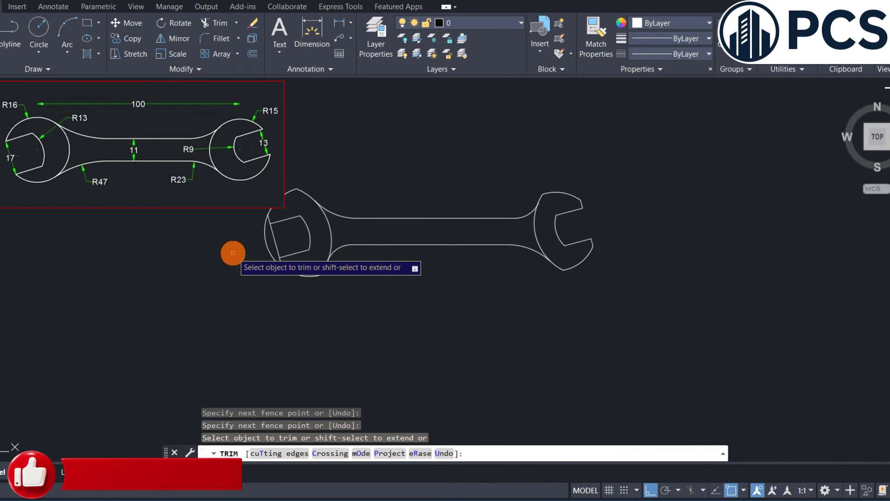
- Trim the closing line and outer arc across the left jaw opening and end the Trim command
{"action": "scroll", "coordinate": [232, 252], "scroll_direction": "up", "scroll_amount": 2}
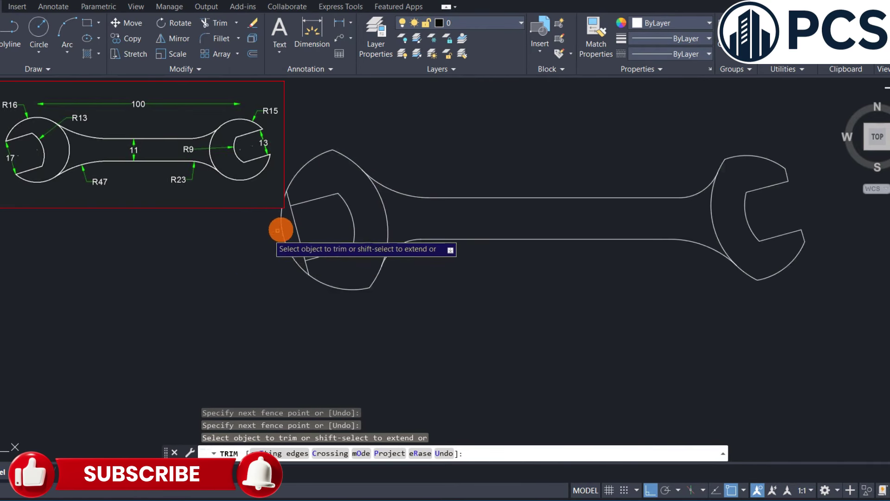
{"action": "left_click", "coordinate": [341, 226]}
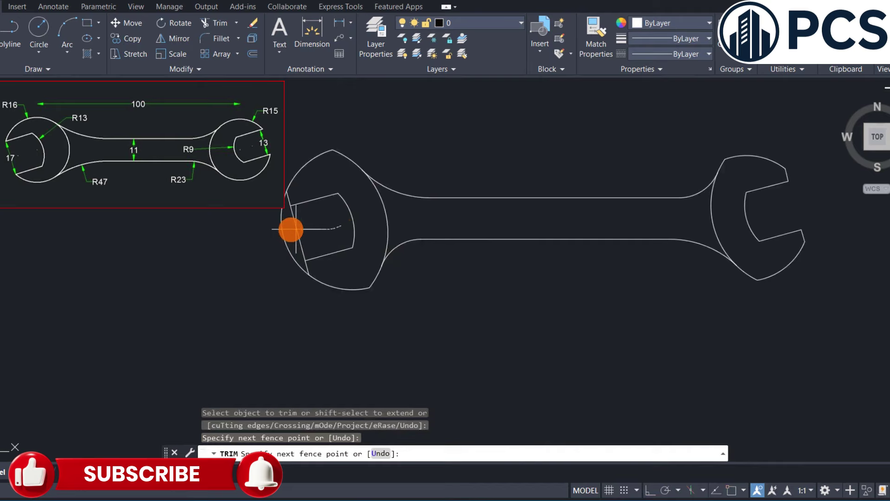
{"action": "left_click", "coordinate": [265, 232]}
{"action": "key", "text": "Return"}
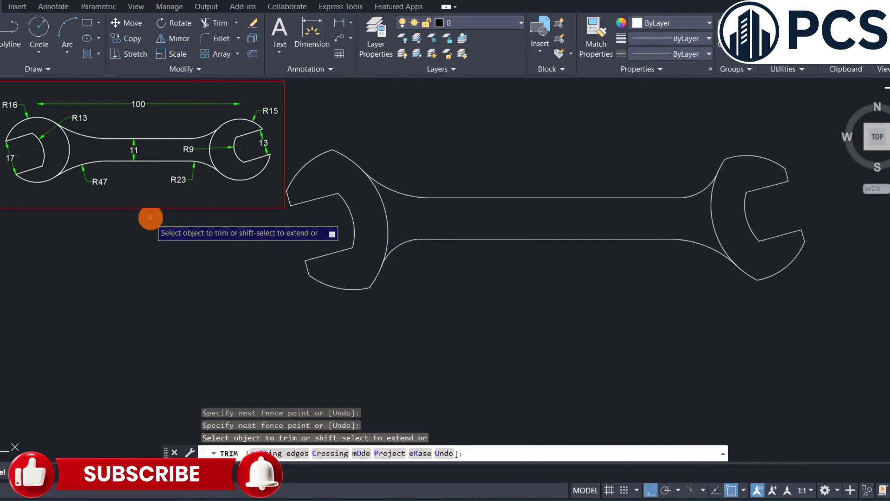
{"action": "right_click", "coordinate": [151, 217]}
{"action": "left_click", "coordinate": [168, 223]}
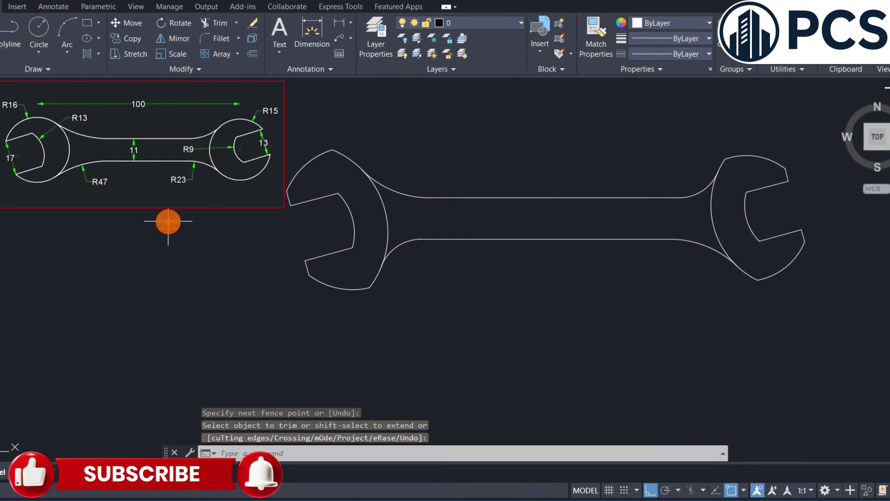
- Set the fillet radius to 16 with the Multiple option and round the left head's lower and upper corners
{"action": "type", "text": "f"}
{"action": "key", "text": "Return"}
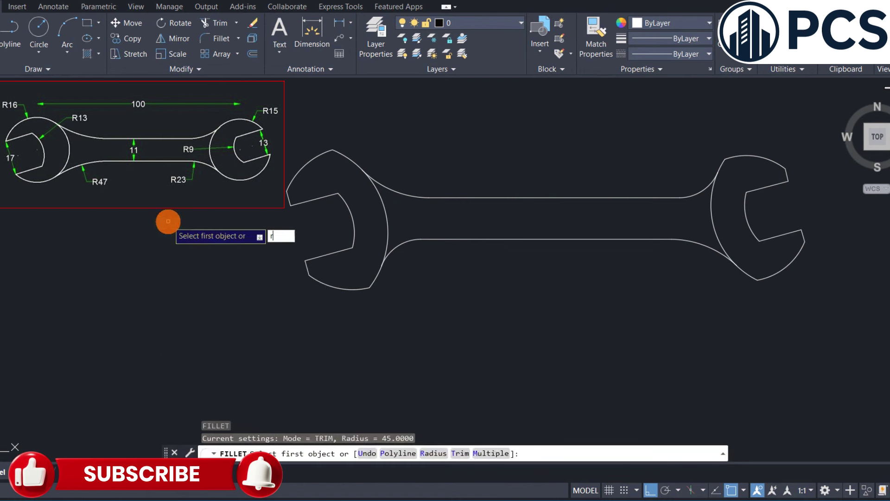
{"action": "type", "text": "r"}
{"action": "key", "text": "Return"}
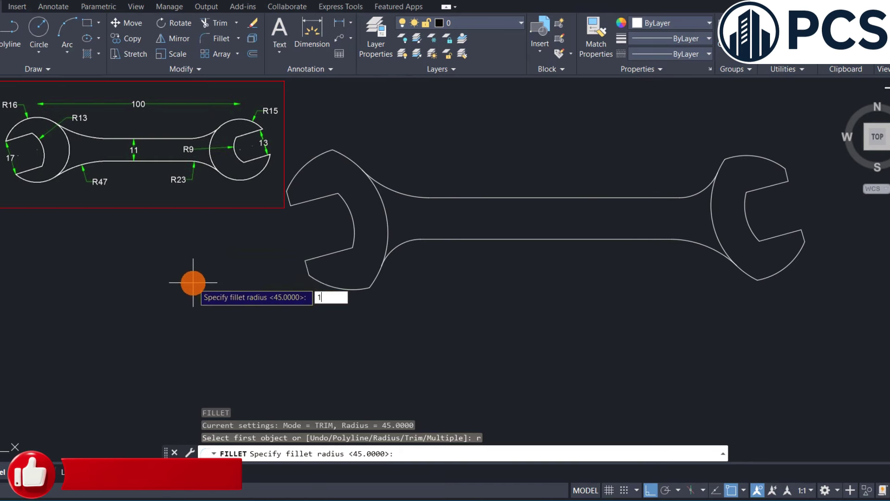
{"action": "type", "text": "6"}
{"action": "key", "text": "Return"}
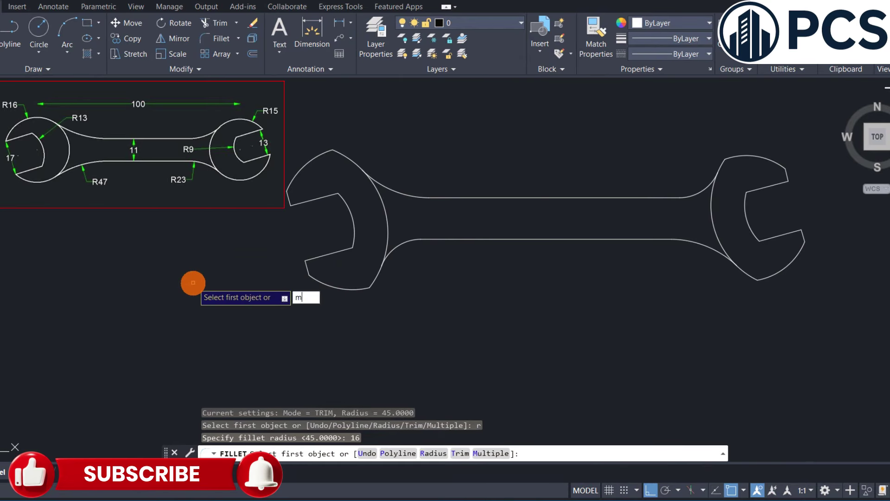
{"action": "key", "text": "Return"}
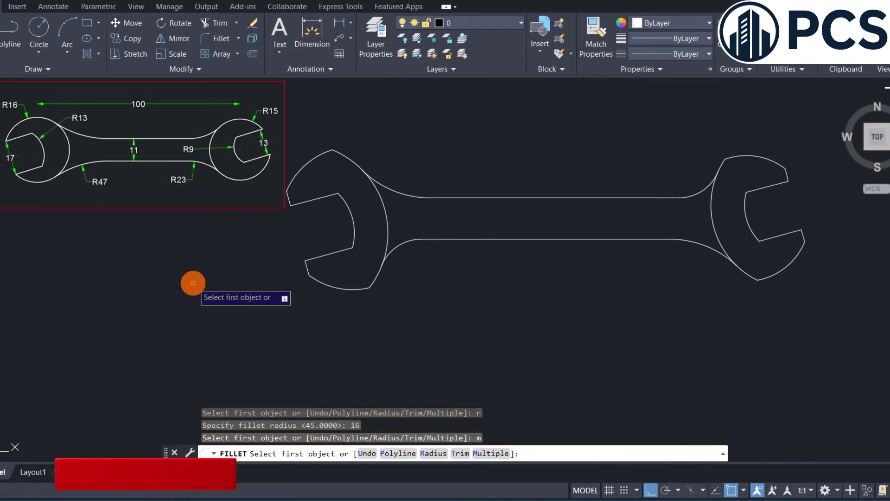
{"action": "left_click", "coordinate": [356, 288]}
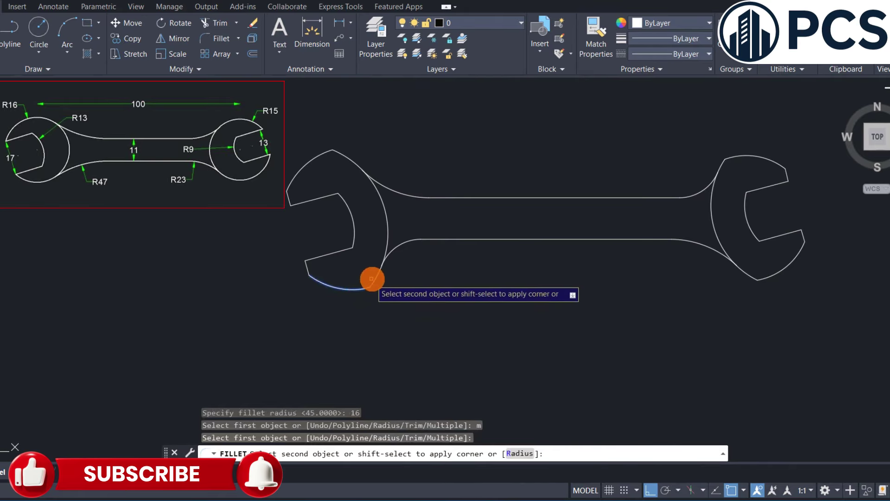
{"action": "left_click", "coordinate": [374, 277]}
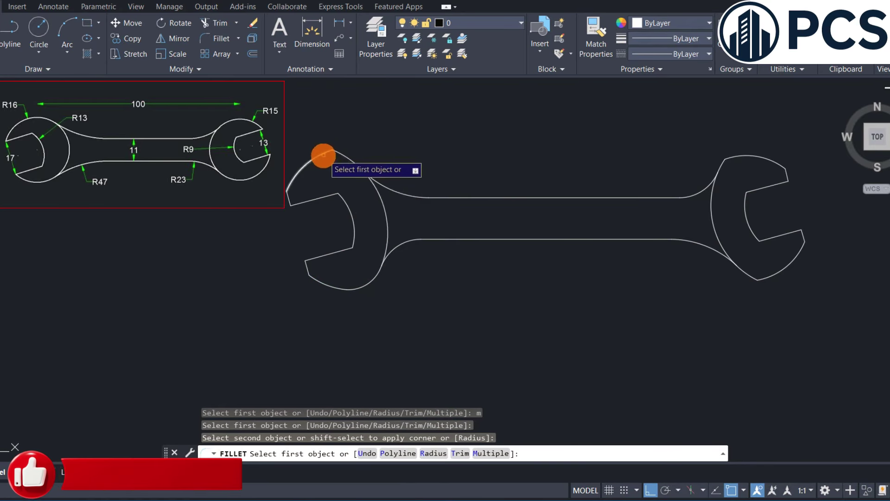
{"action": "left_click", "coordinate": [323, 154]}
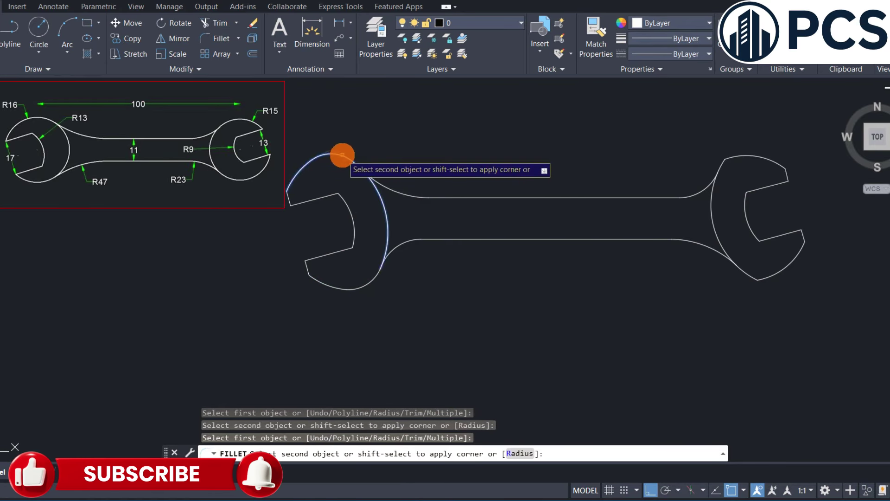
{"action": "left_click", "coordinate": [342, 155]}
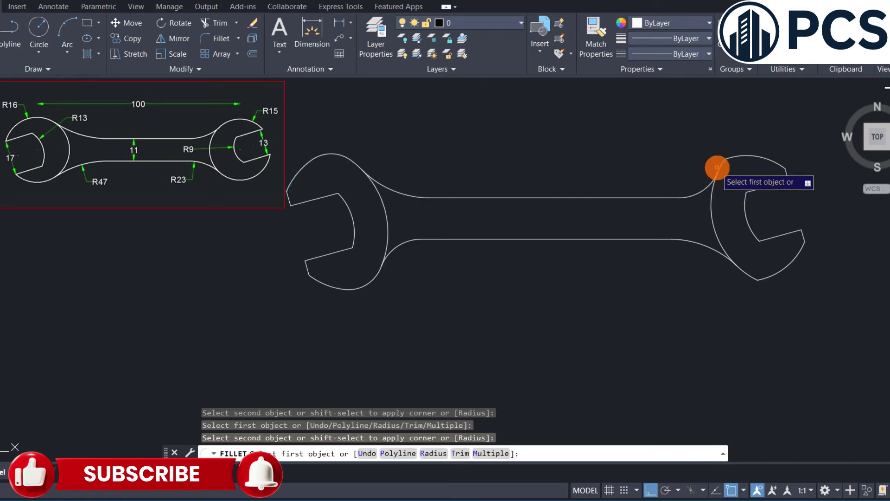
- Fillet the right head's upper and lower corners at radius 16 and end the Fillet command
{"action": "left_click", "coordinate": [736, 158]}
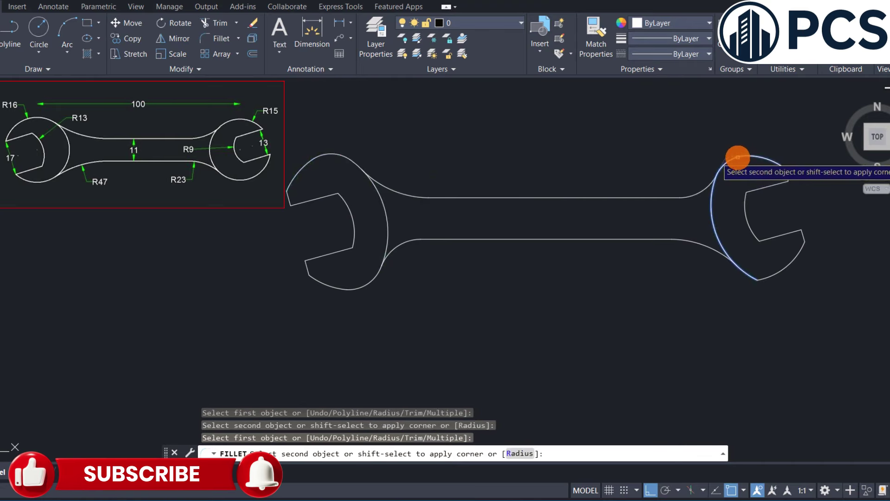
{"action": "left_click", "coordinate": [737, 157]}
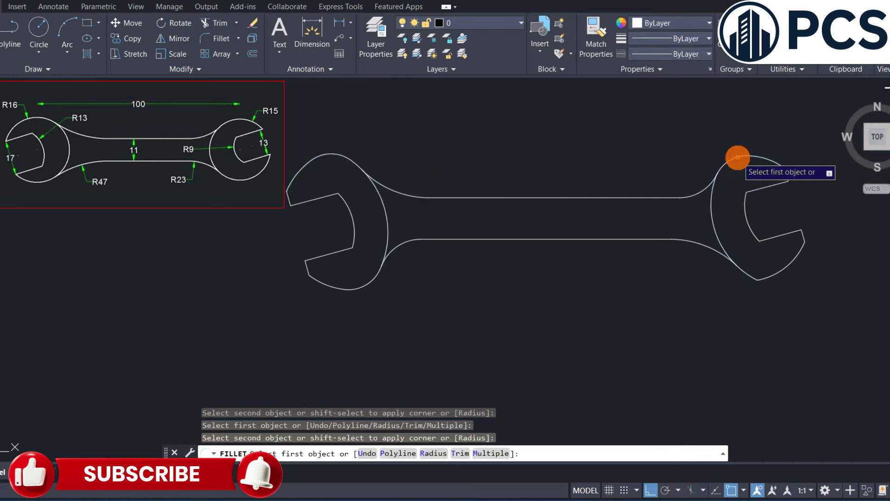
{"action": "left_click", "coordinate": [743, 271]}
{"action": "left_click", "coordinate": [771, 276]}
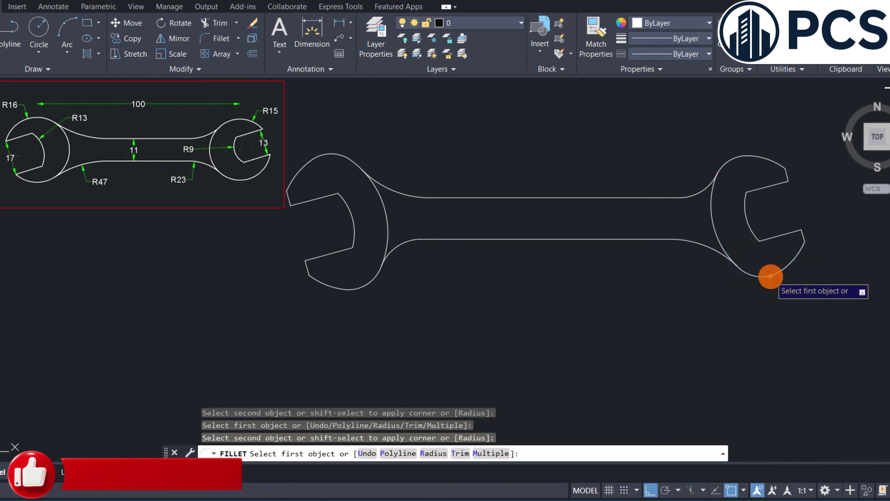
{"action": "right_click", "coordinate": [654, 327]}
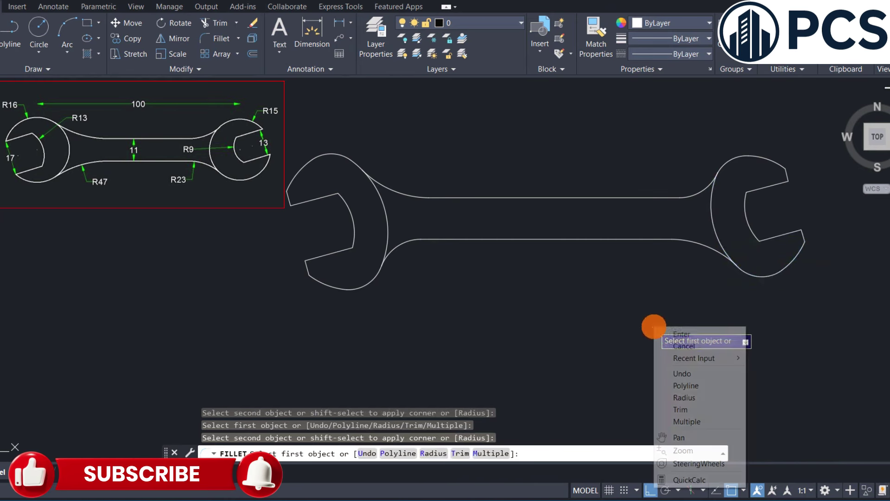
{"action": "left_click", "coordinate": [680, 333]}
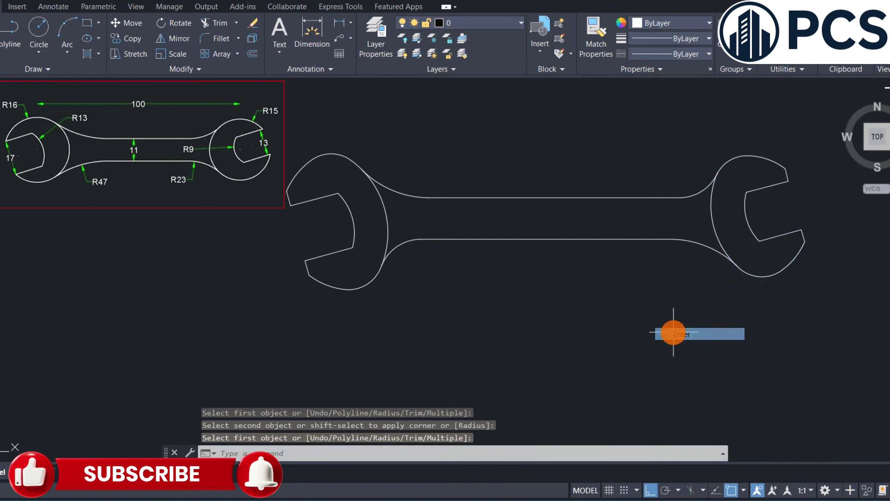